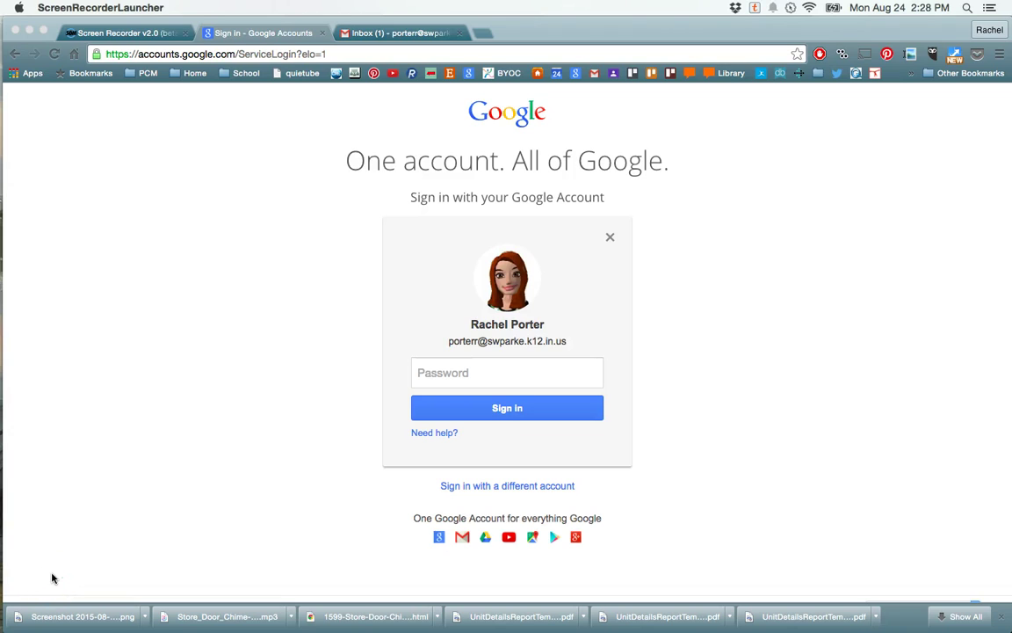
Step: Go to drive.google.com in the current browser tab
left_click(61, 578)
left_click(231, 53)
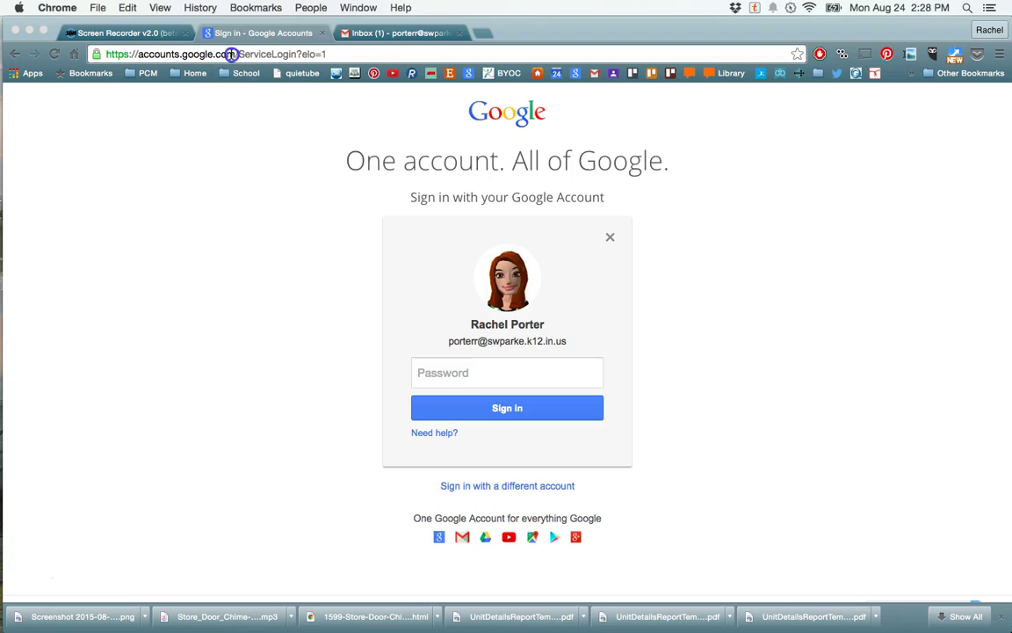
type("drive.go")
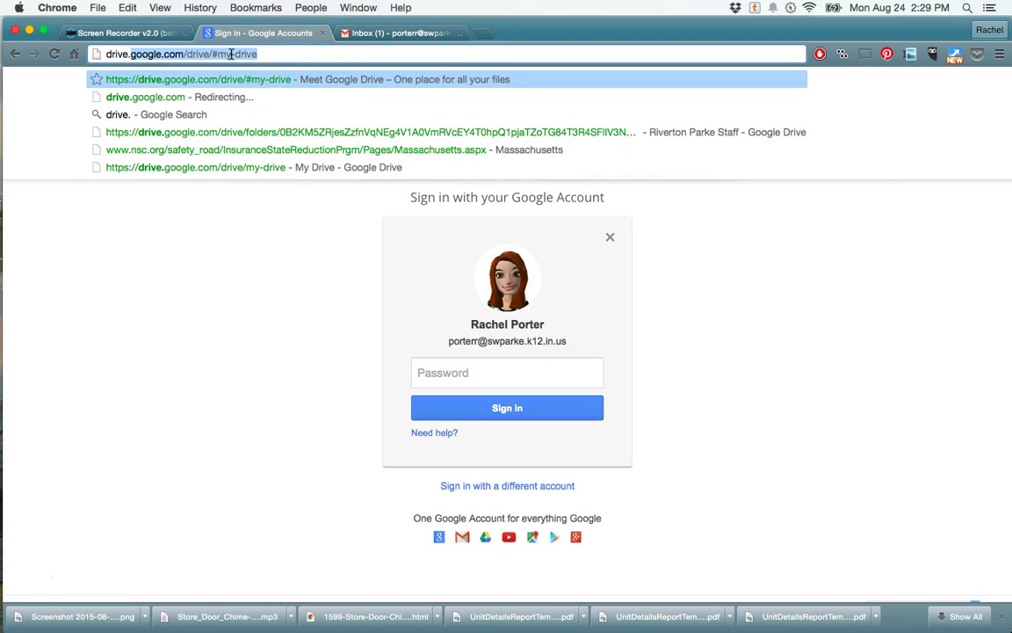
type("ogle.com")
key("Return")
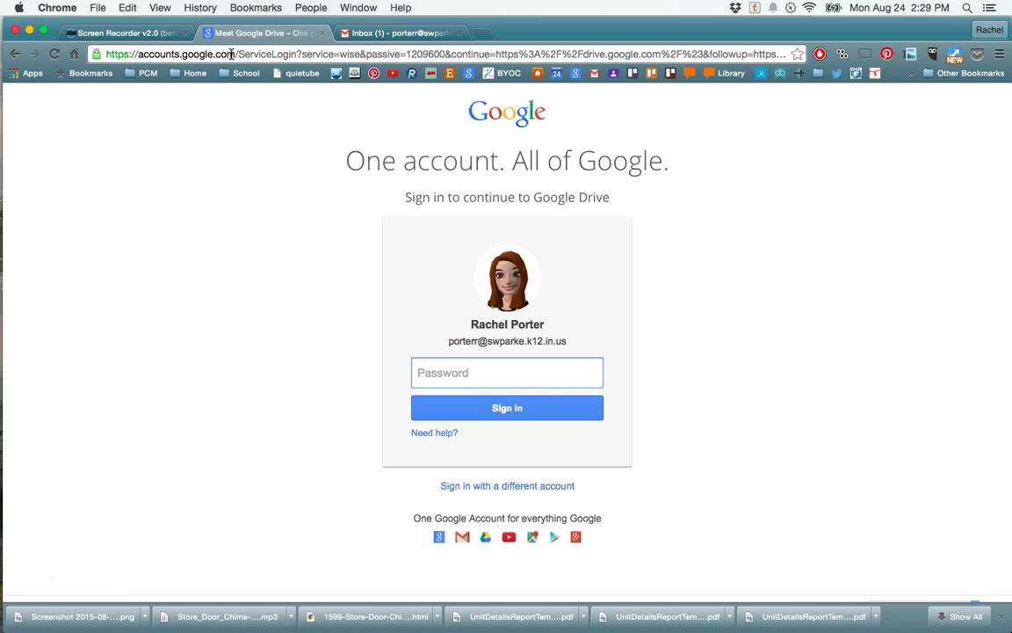
Step: View the Google apps launcher in the Gmail inbox and on a new tab page, then close the new tab
left_click(362, 34)
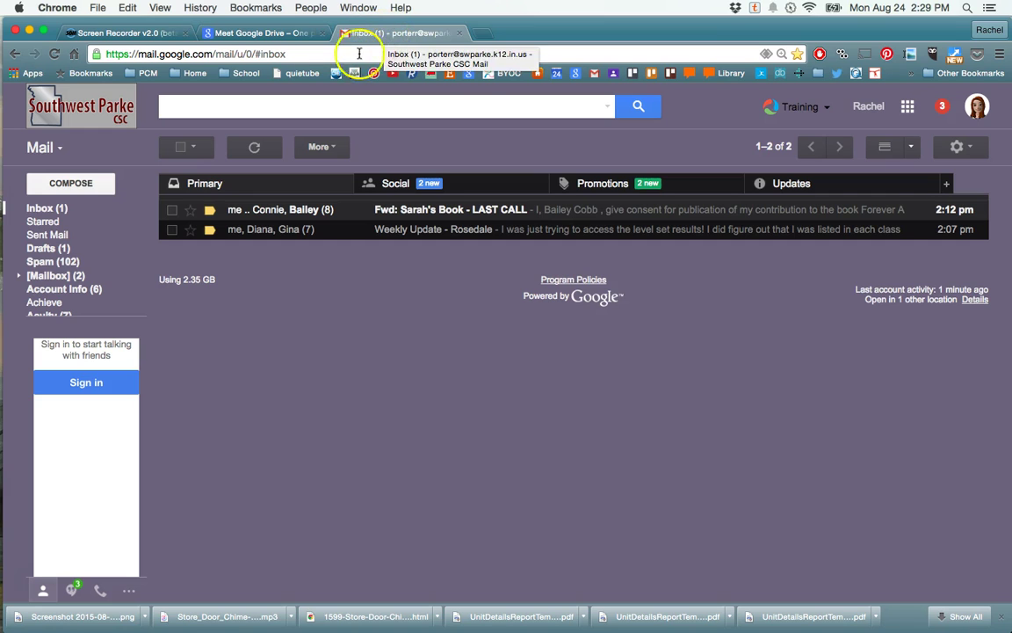
left_click(907, 108)
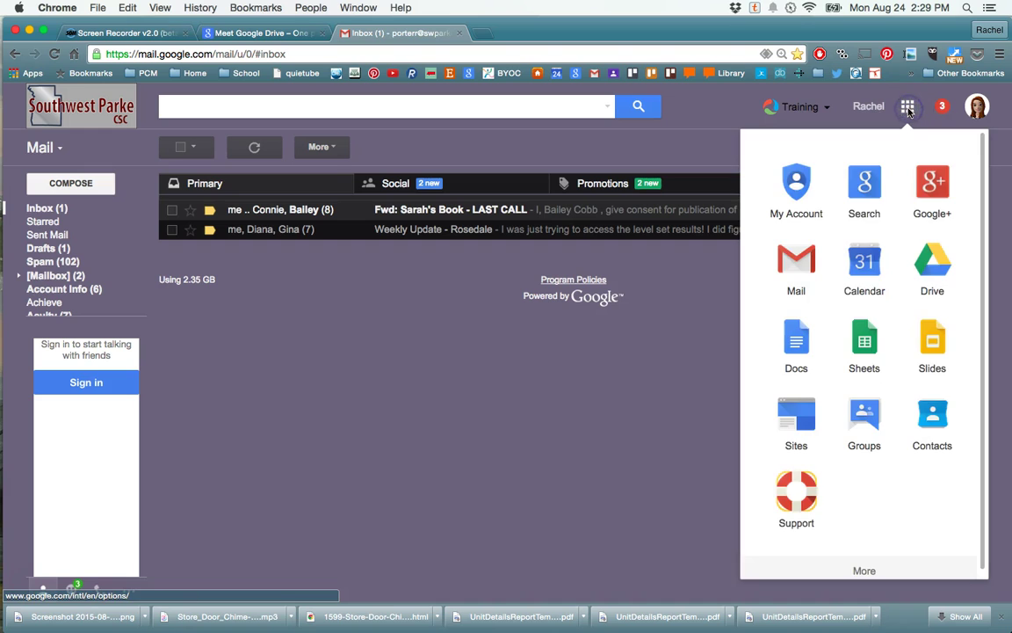
left_click(928, 271)
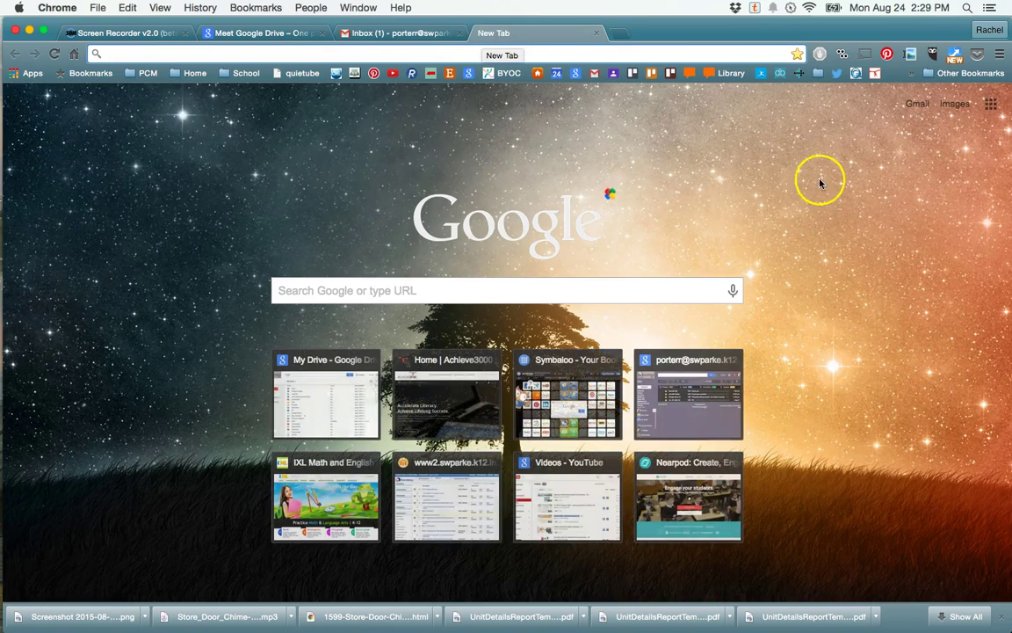
left_click(991, 105)
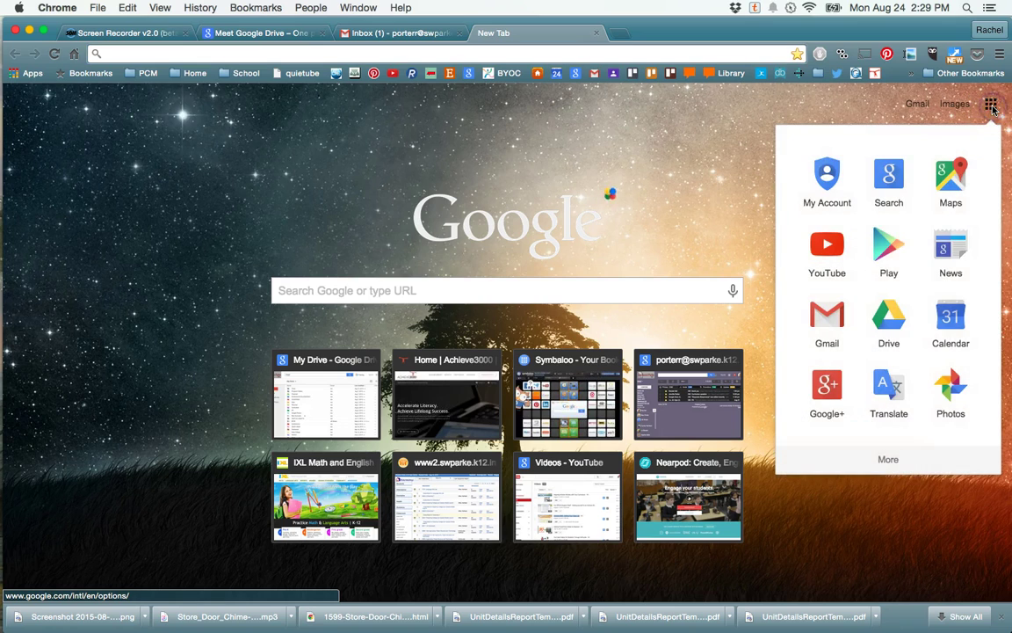
left_click(597, 33)
Step: Return to the Google Drive sign-in page, enter the account password and sign in
left_click(264, 33)
left_click(448, 373)
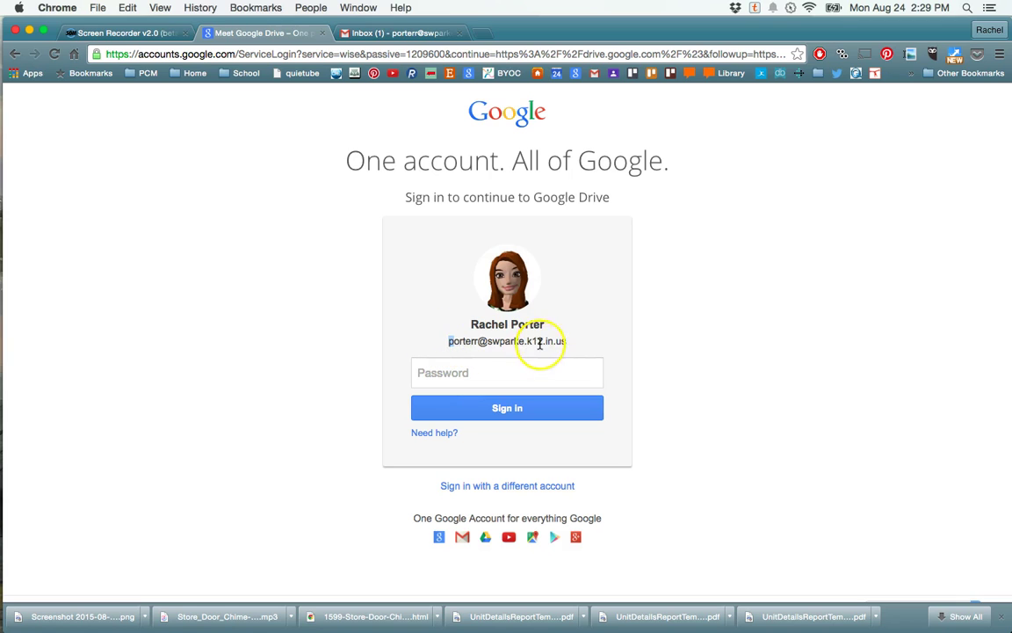
left_click(492, 376)
type("••••")
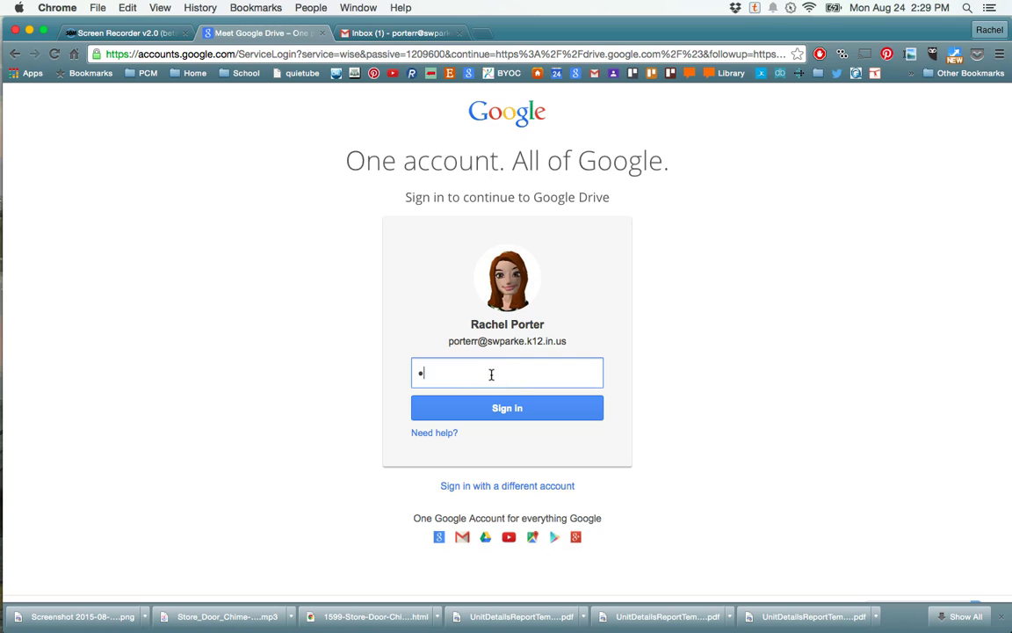
type("••••")
key("Return")
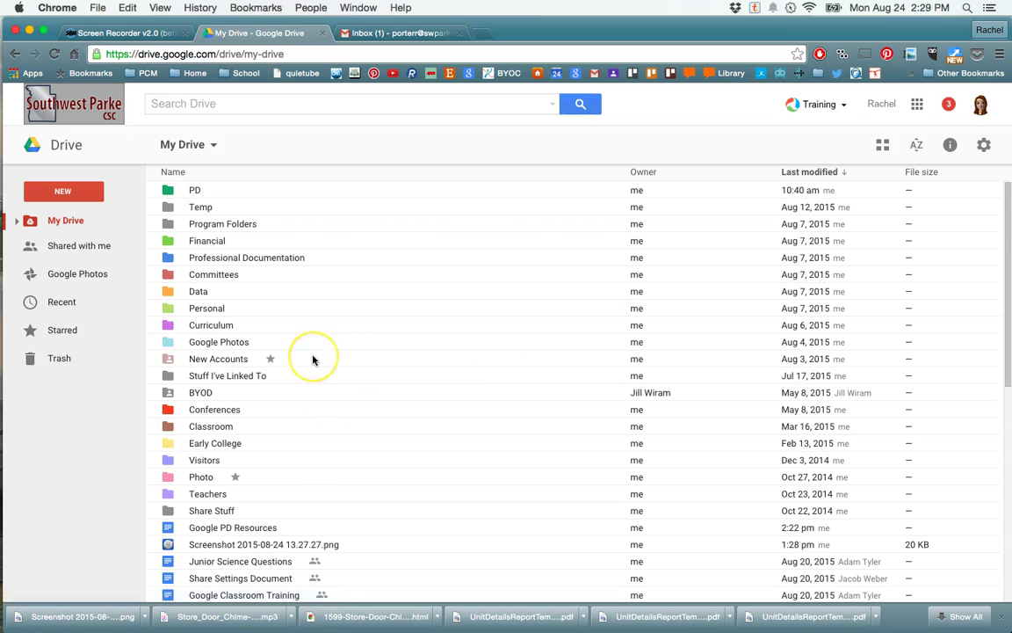
Step: Show the My Drive files in grid view, dismiss the calendar reminder and return to list view
left_click(881, 146)
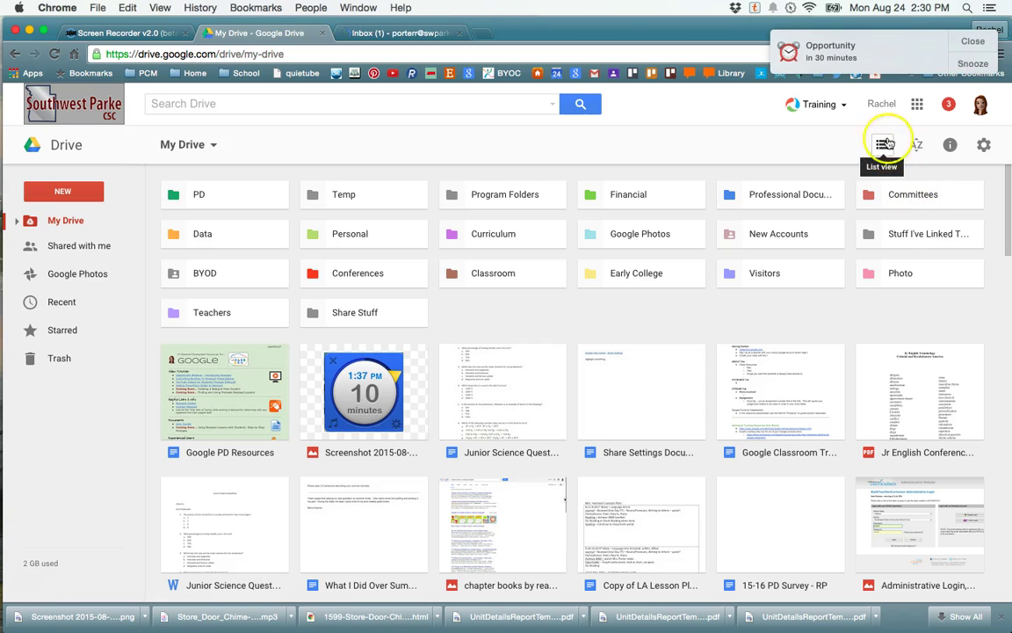
left_click(980, 55)
left_click(882, 146)
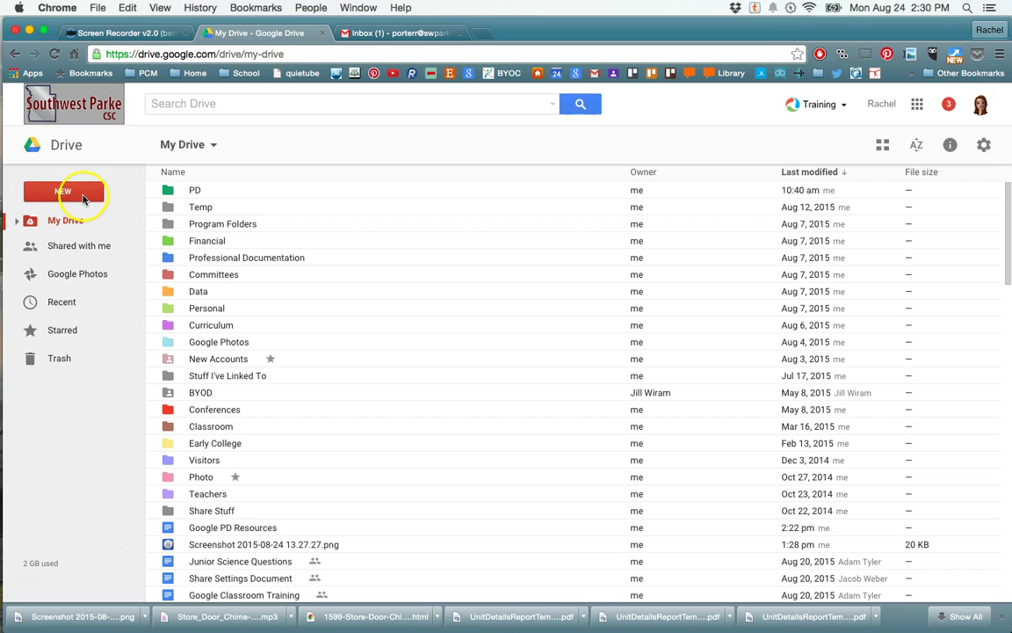
Step: Create a blank Google Docs document from My Drive
left_click(74, 192)
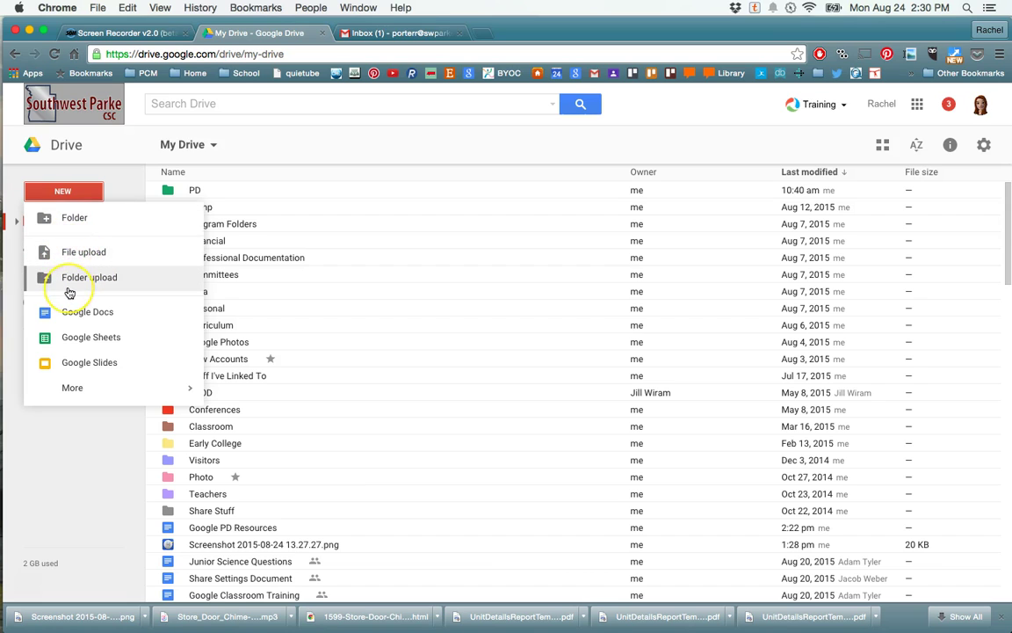
left_click(72, 254)
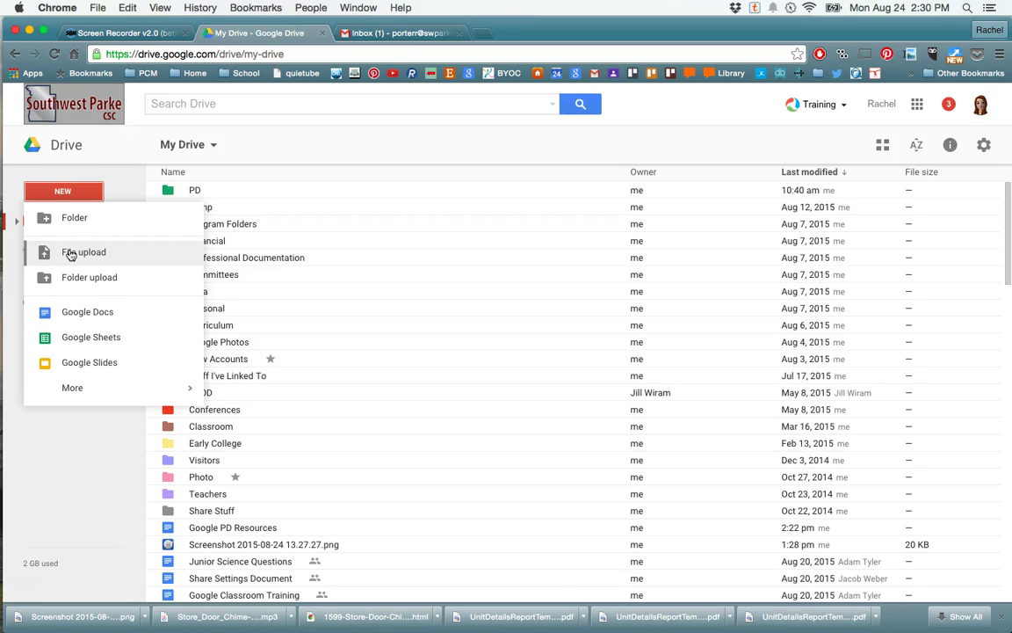
left_click(84, 253)
left_click(83, 255)
left_click(86, 281)
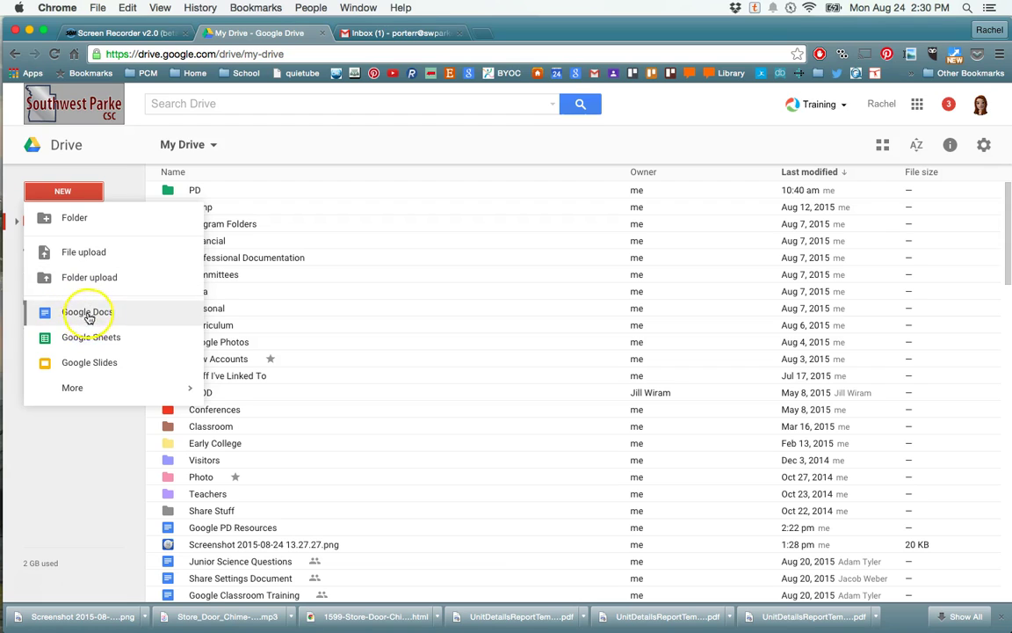
mouse_move(80, 393)
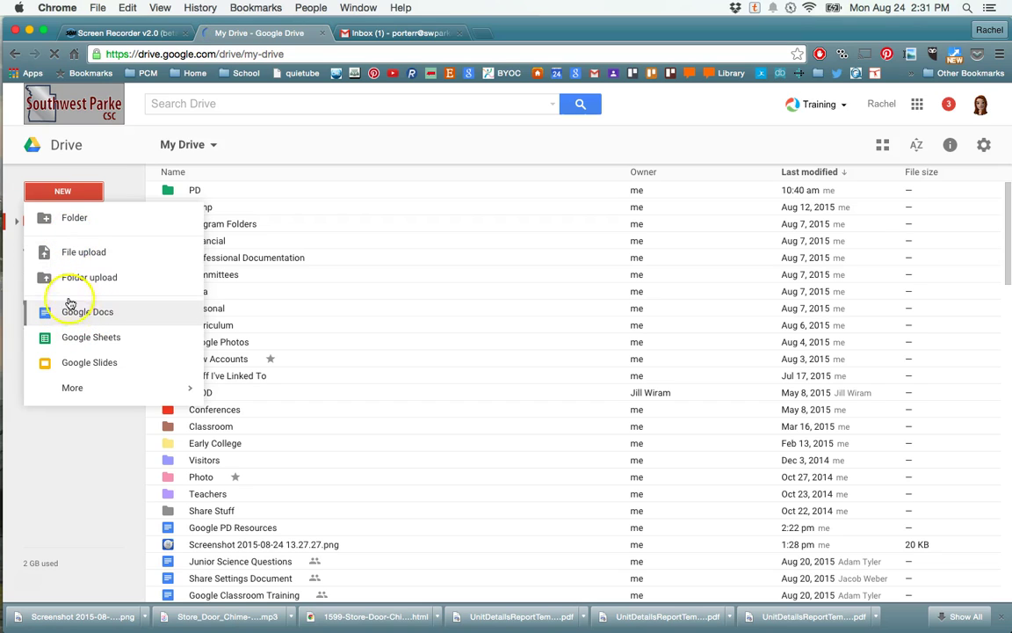
left_click(74, 312)
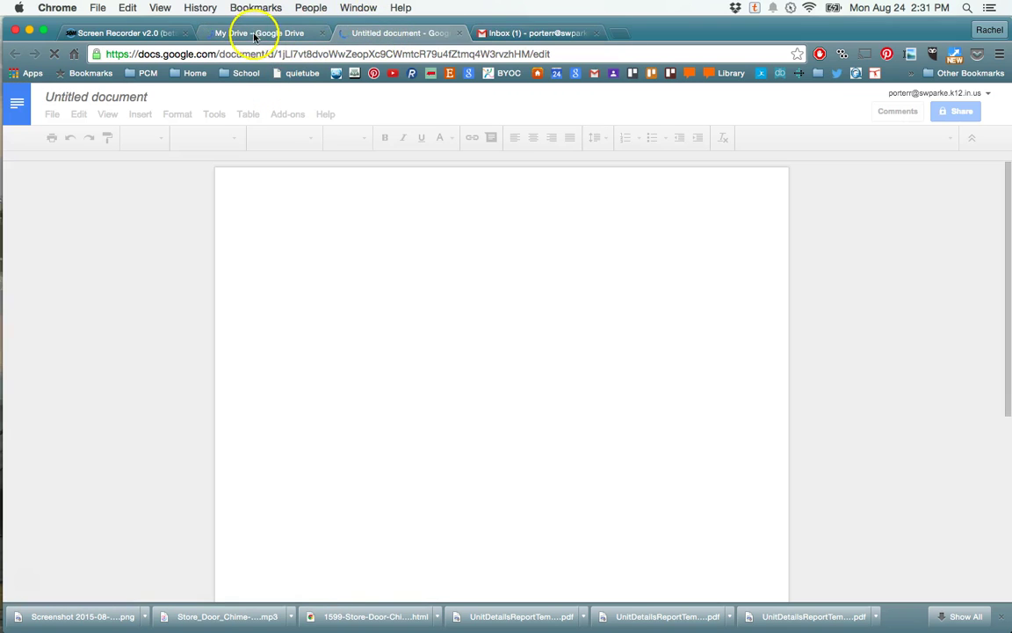
Step: Check the My Drive tab, return to the untitled document and close it
left_click(245, 35)
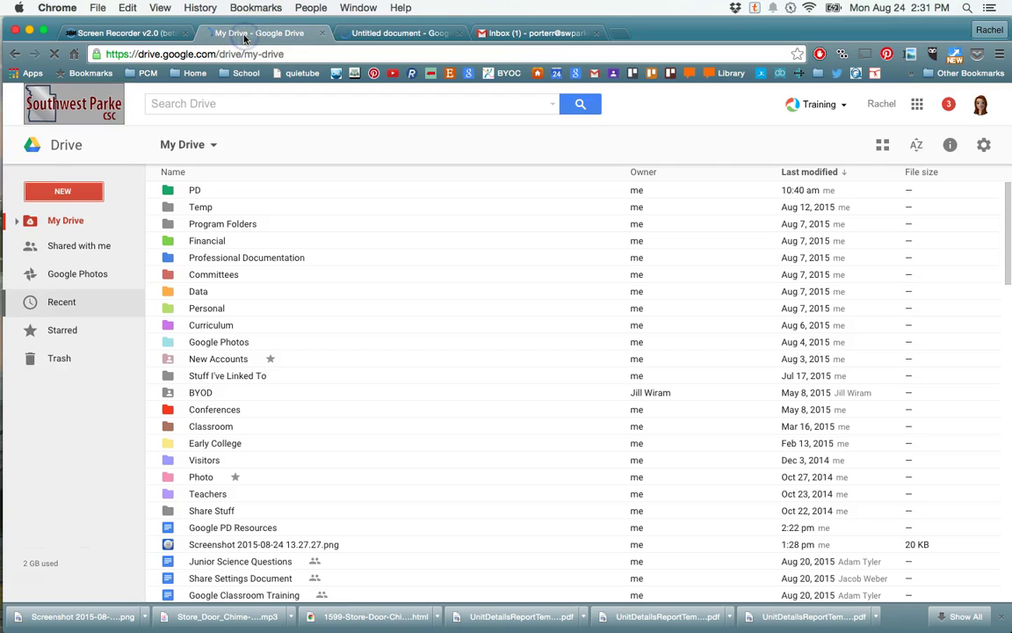
left_click(368, 35)
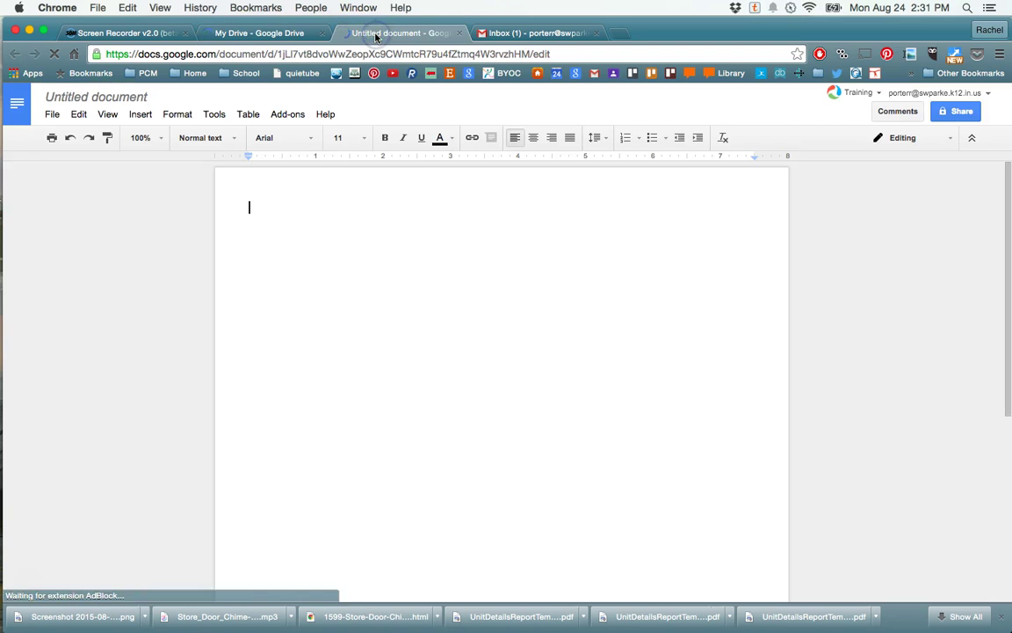
left_click(460, 34)
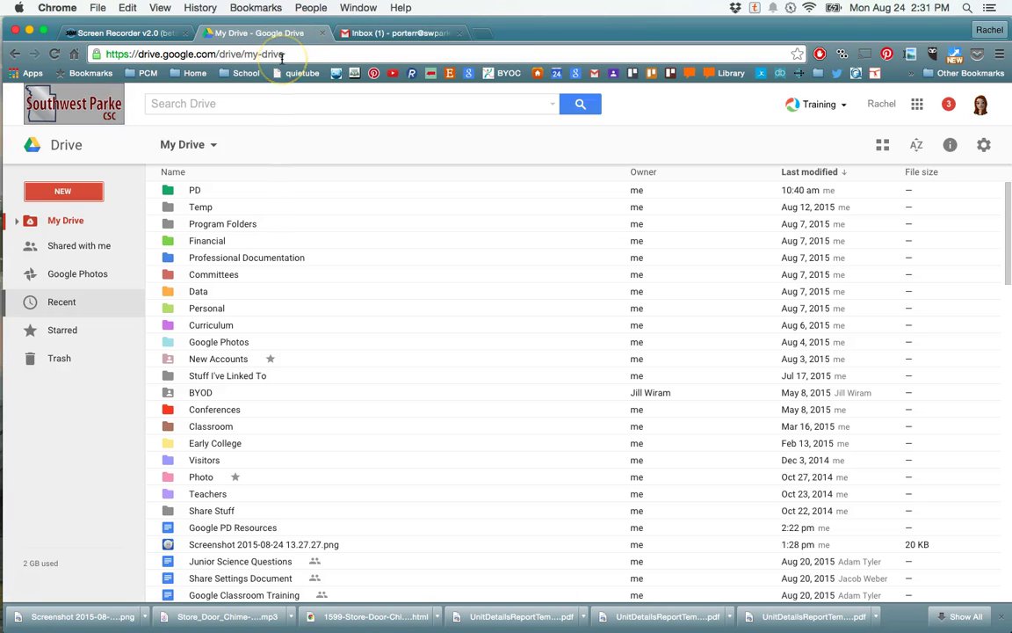
left_click(63, 223)
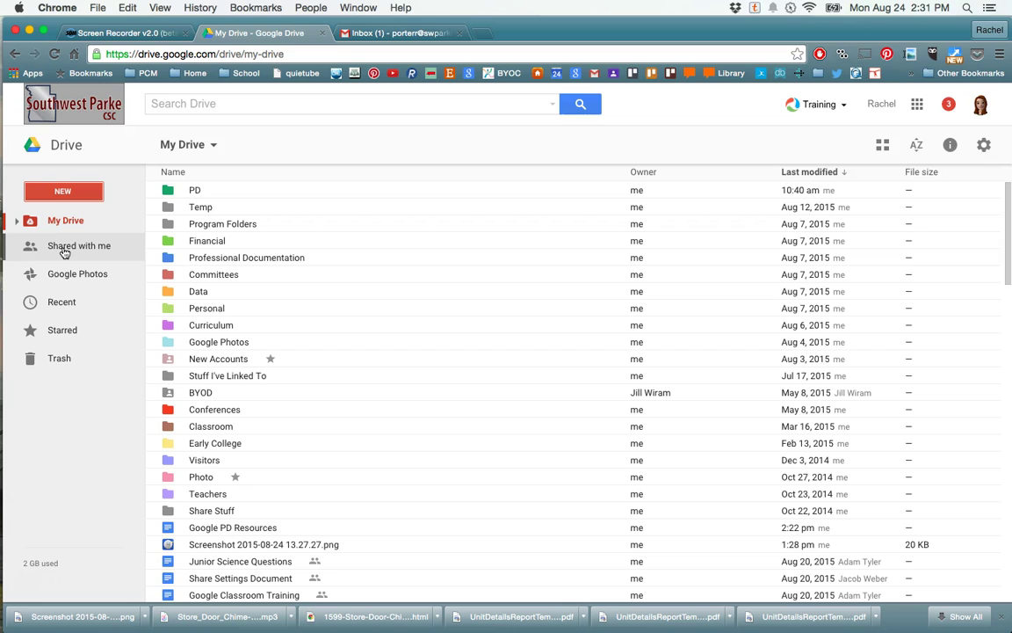
left_click(75, 249)
left_click(97, 246)
left_click(70, 252)
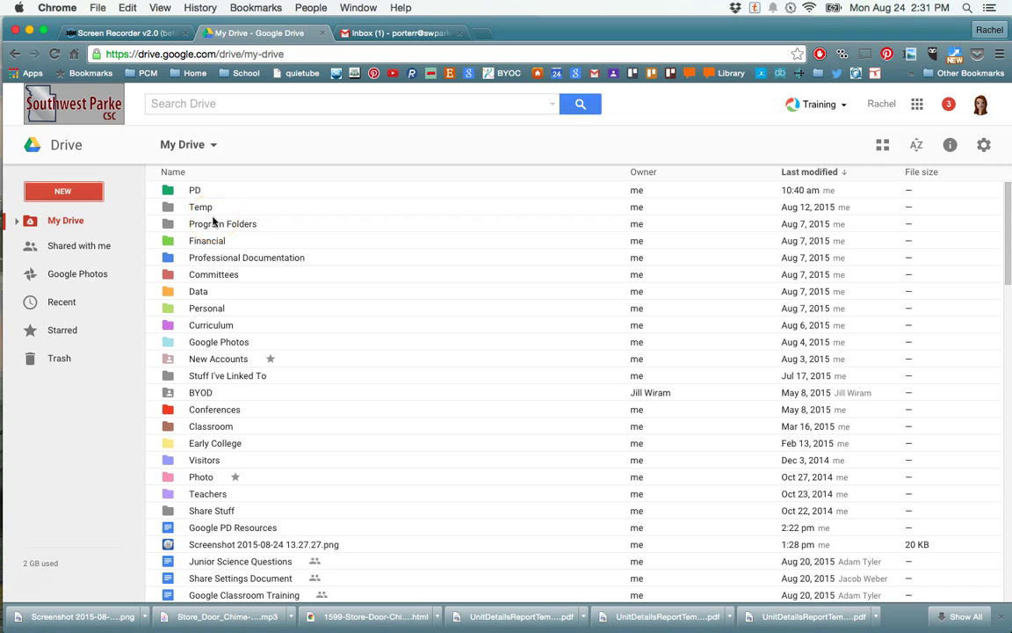
Step: Move the Google PD Resources document from My Drive into the PD folder
scroll(213, 221, "down", 4)
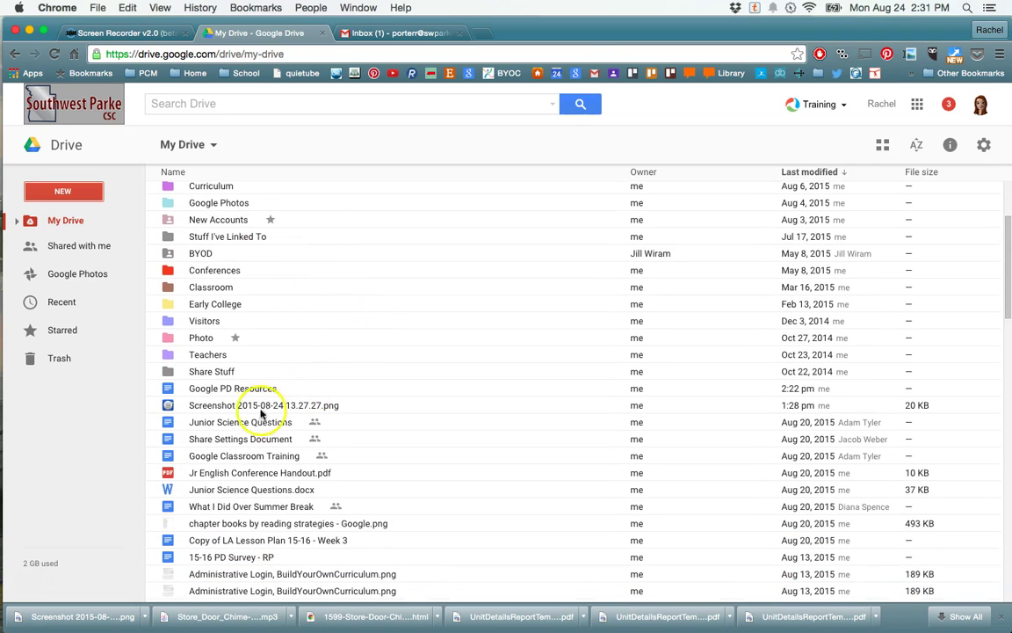
left_click(204, 392)
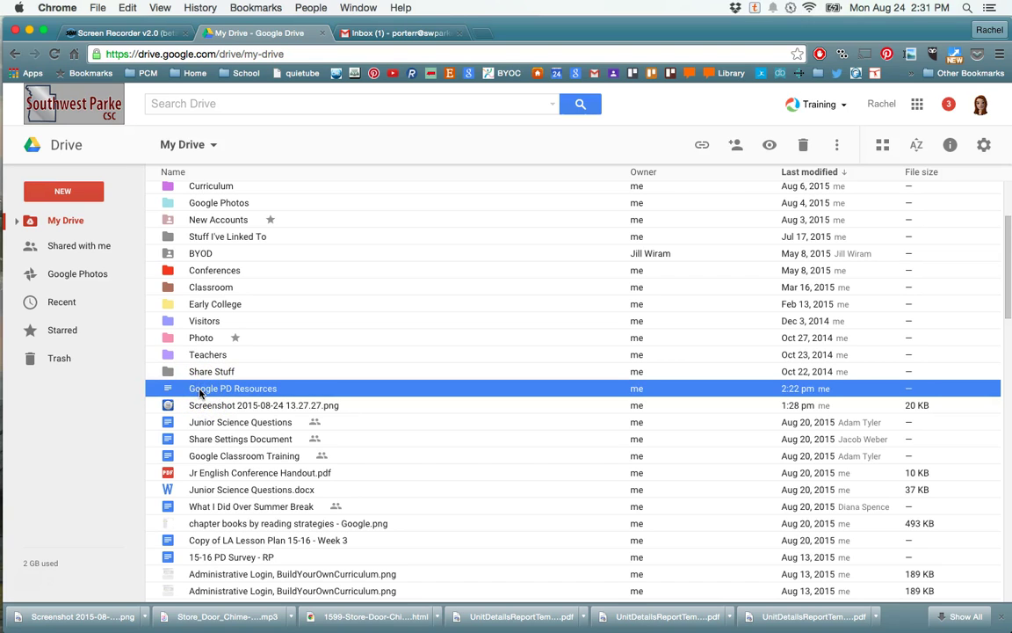
left_click_drag(200, 392, 194, 194)
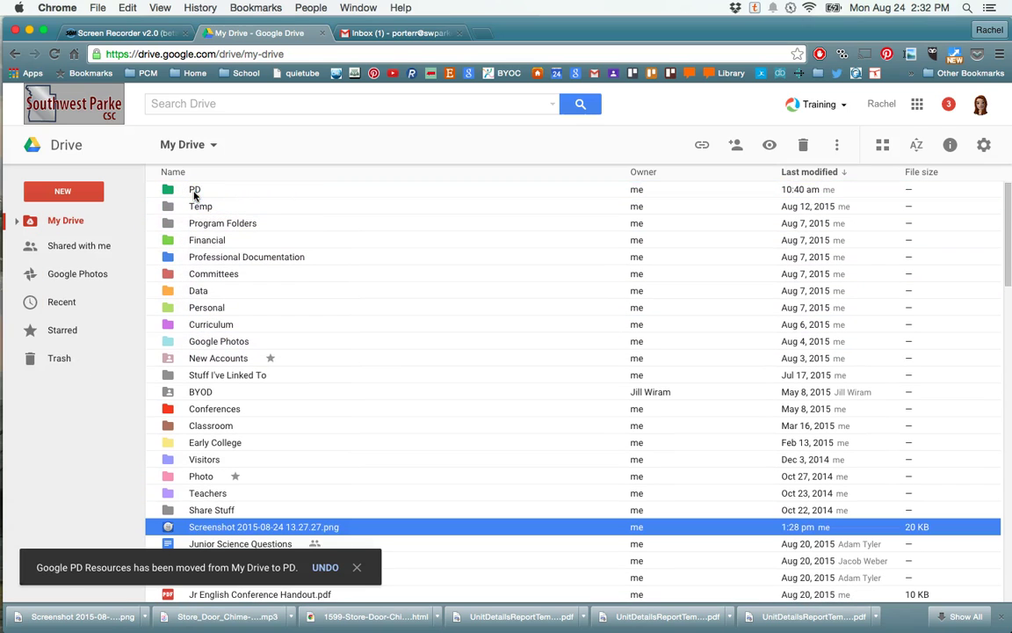
Step: Examine the file actions available for Share Settings Document, such as share, move, rename, copy and download, and leave the file unselected
scroll(236, 352, "down", 5)
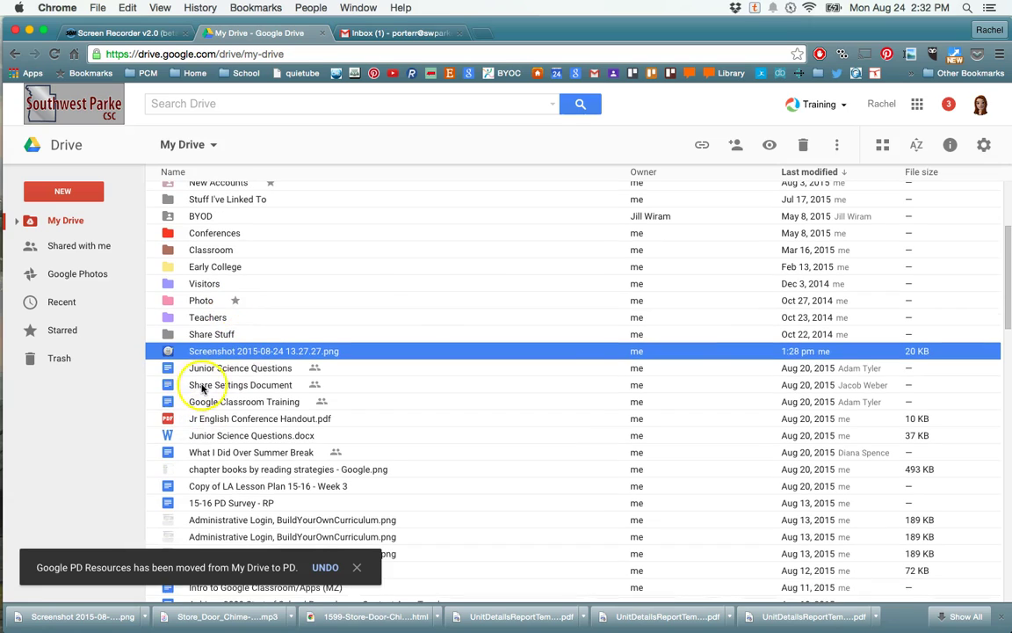
right_click(201, 389)
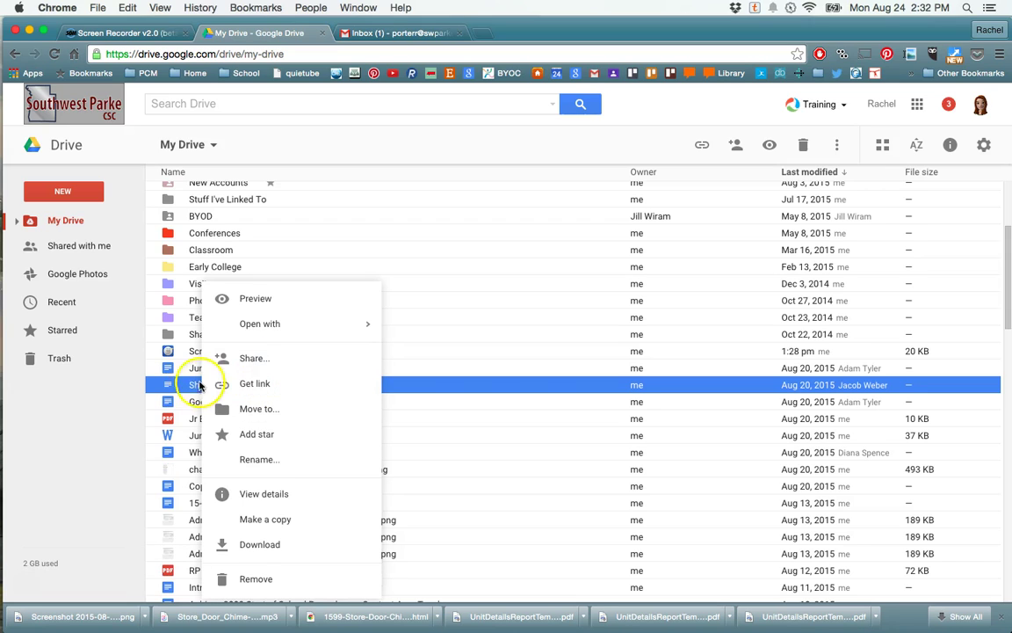
left_click(213, 396)
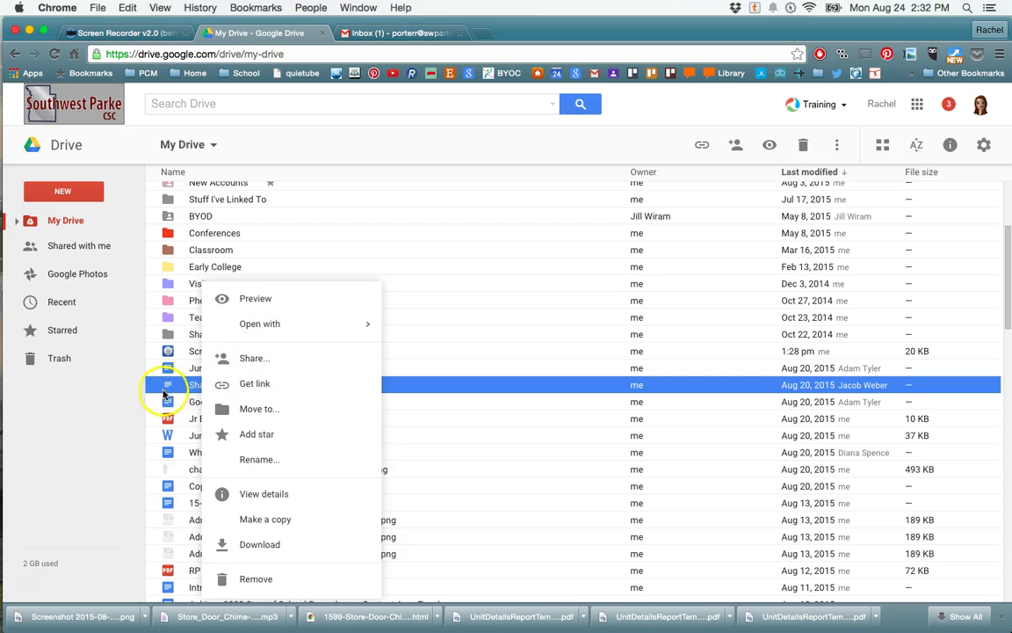
left_click(140, 385)
left_click(167, 387)
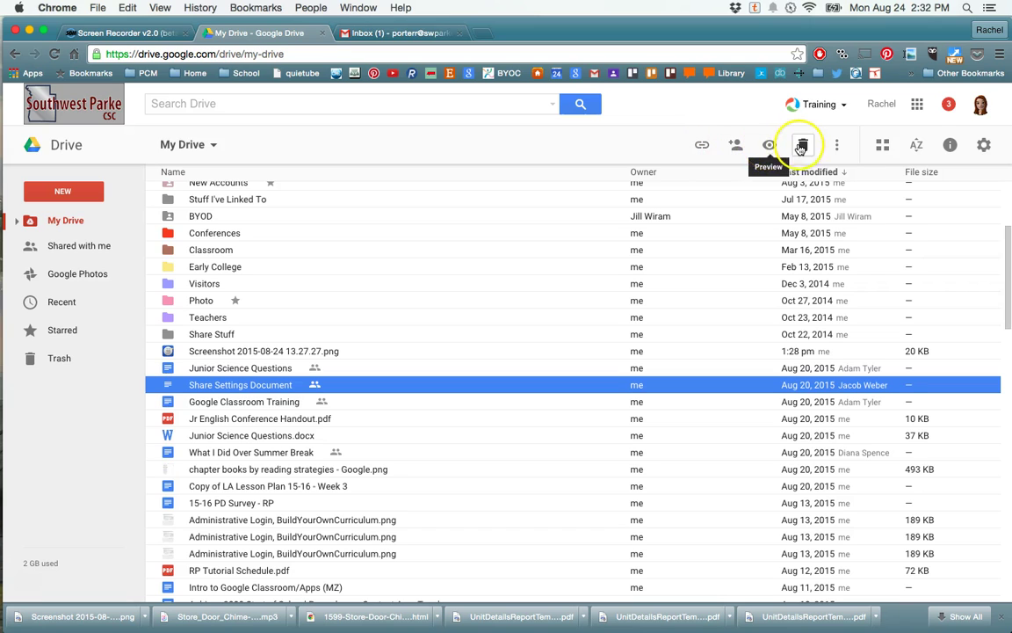
left_click(837, 146)
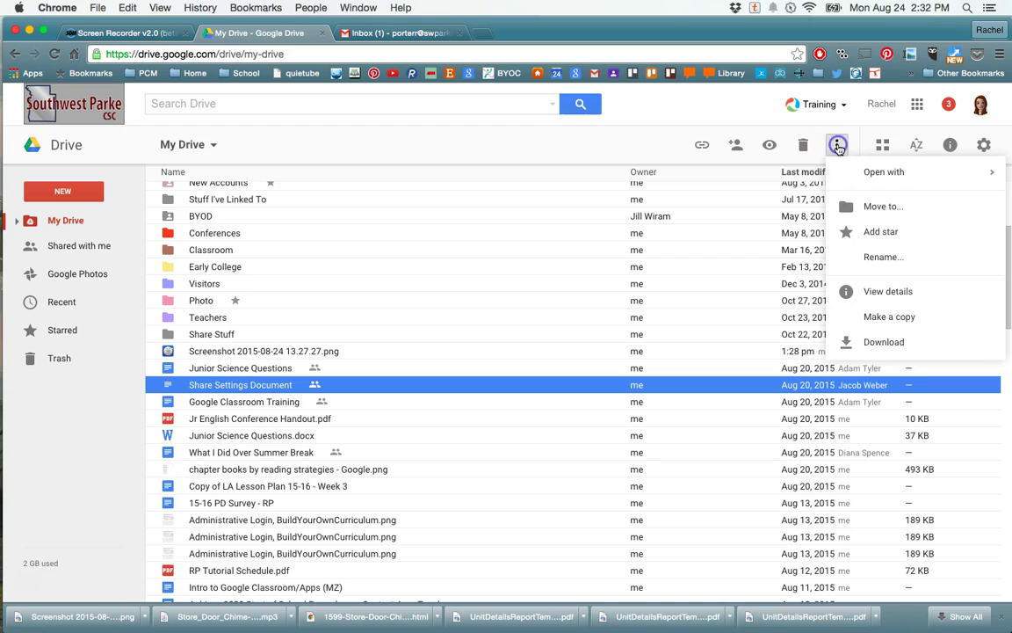
left_click(838, 146)
right_click(219, 389)
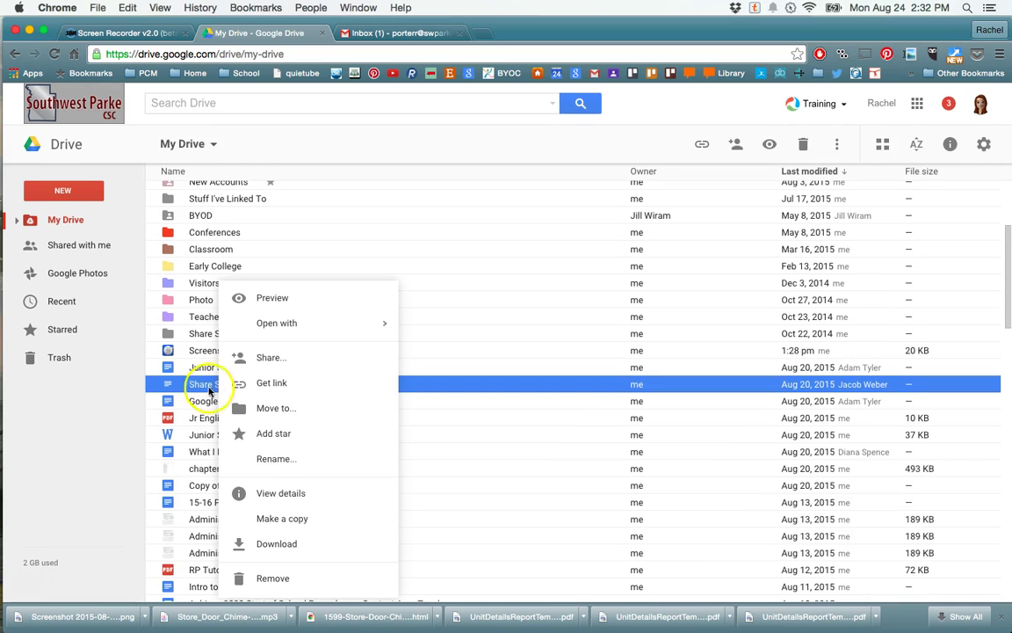
left_click(142, 388)
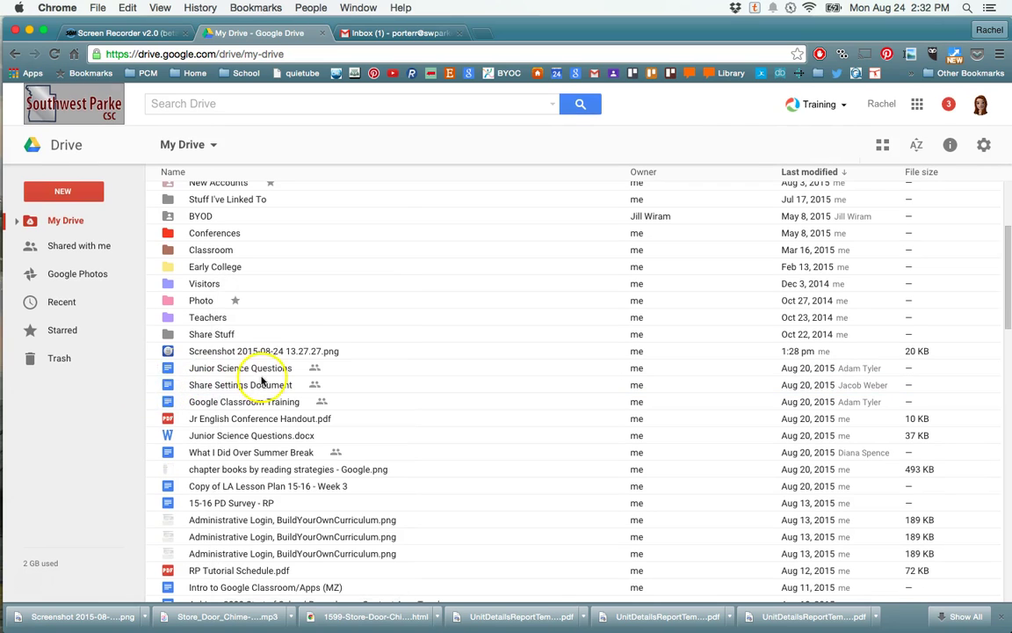
Step: Sort the My Drive listing by Name
scroll(263, 380, "up", 5)
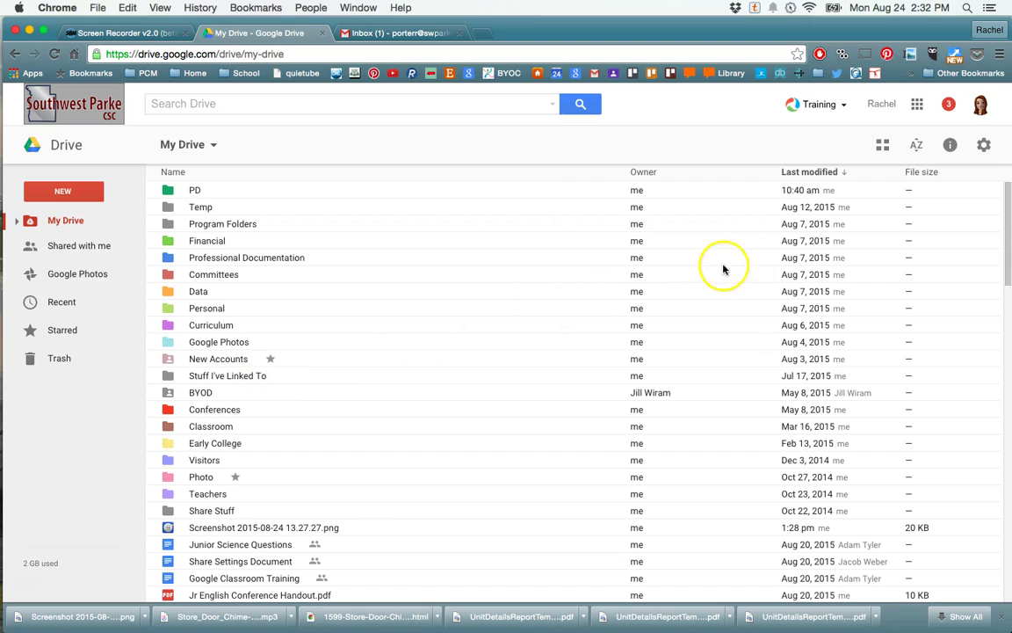
left_click(916, 147)
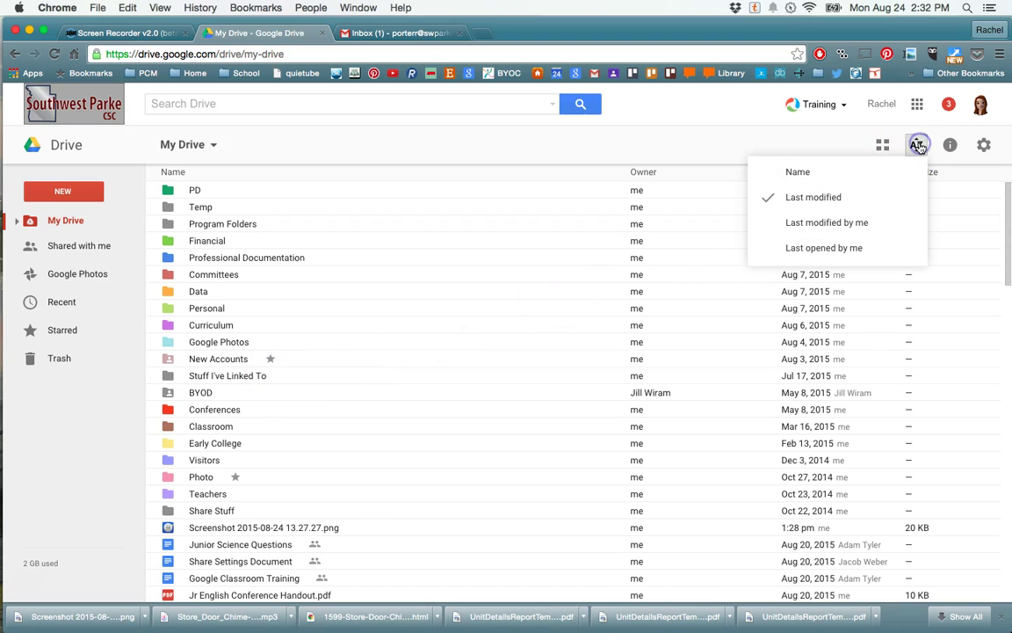
left_click(806, 184)
left_click(807, 171)
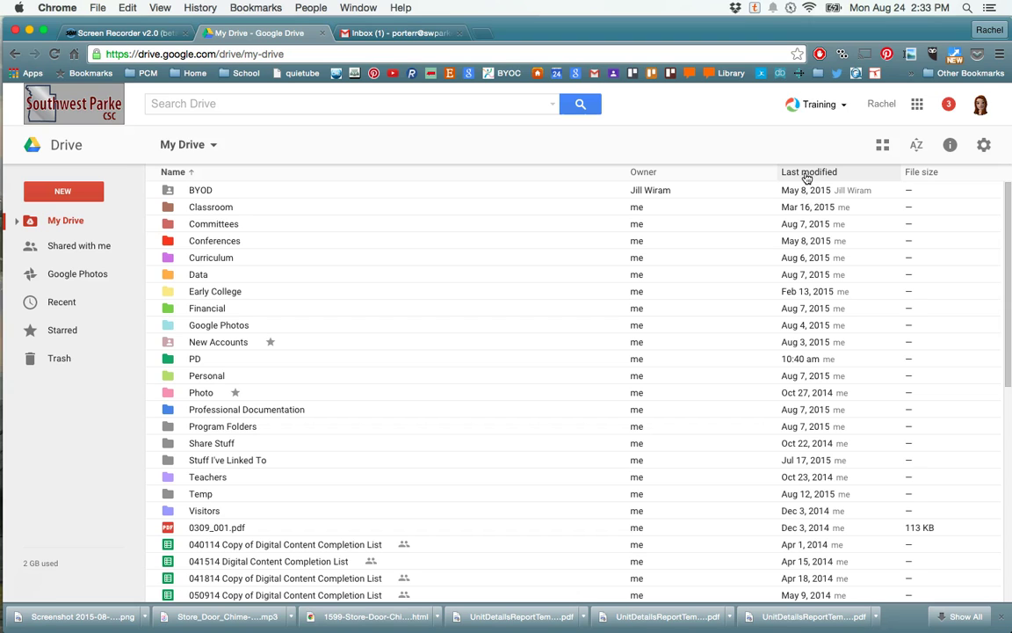
left_click(62, 568)
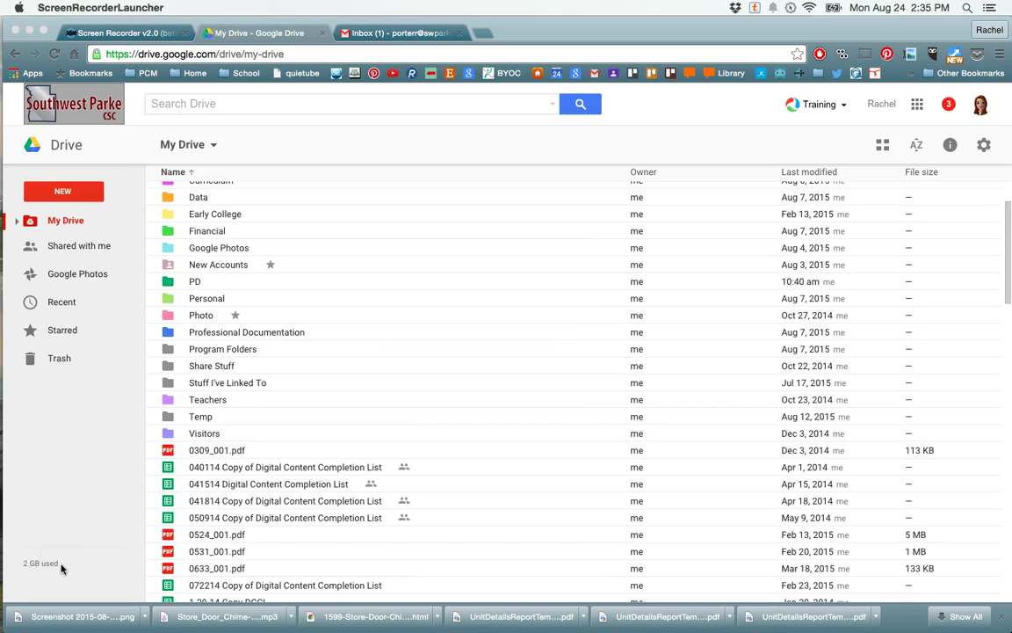